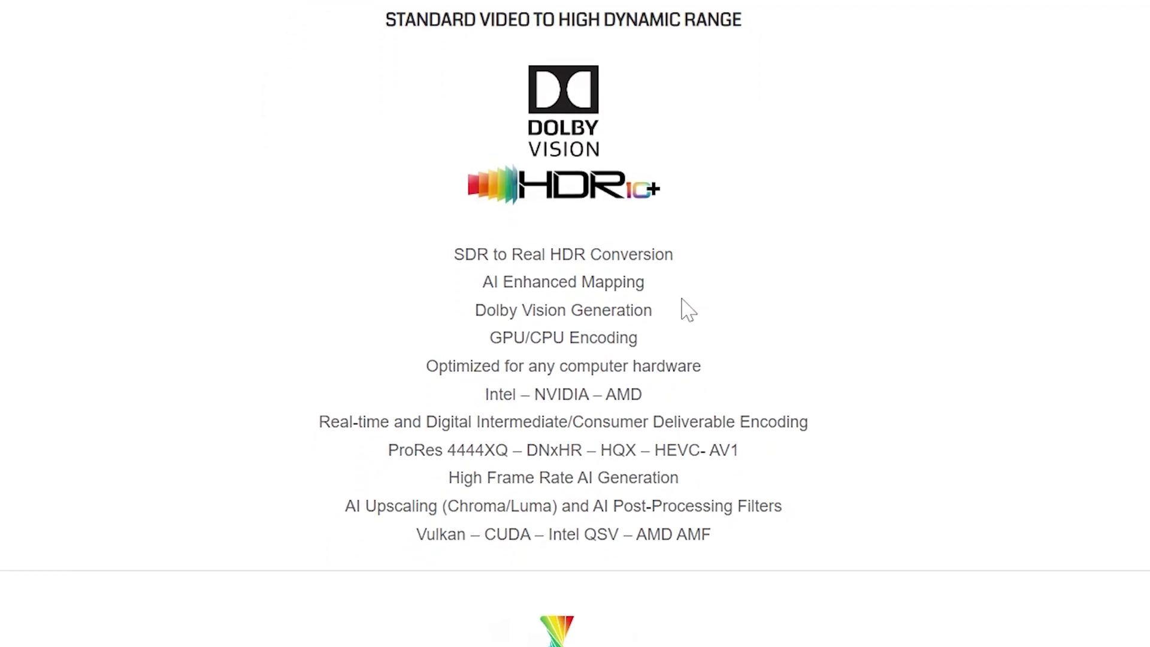
Scroll down the Tekno3D Labs HDR-X Video Converter page past its feature lists and YouTube embed
scroll(527, 325, down, 2)
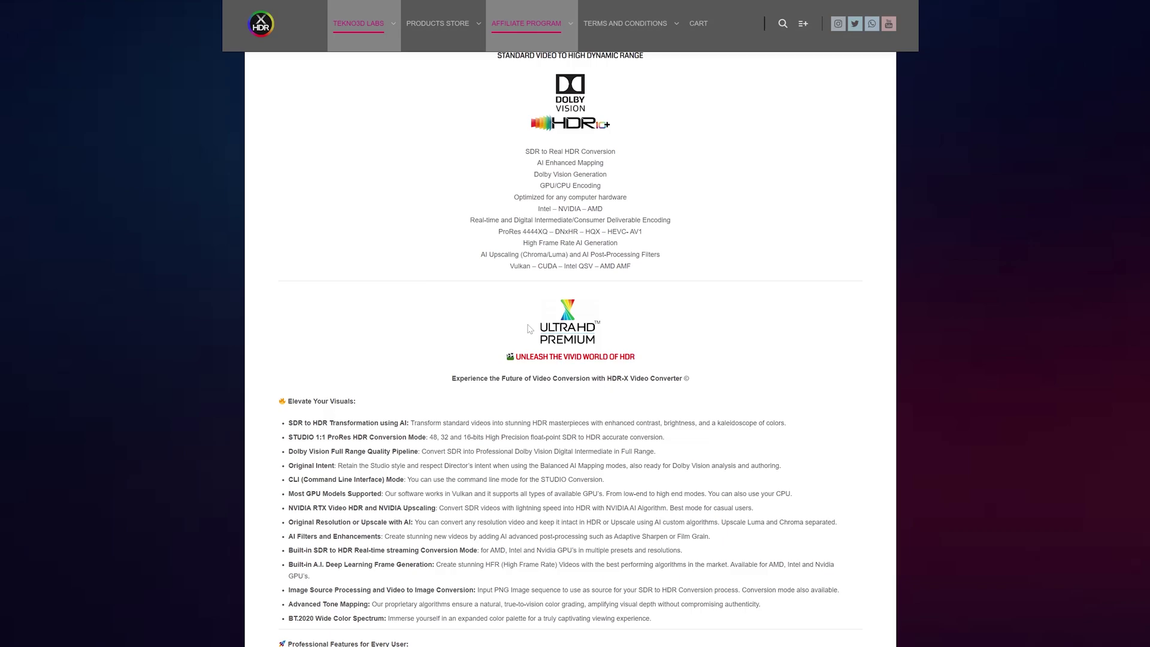
scroll(530, 328, down, 5)
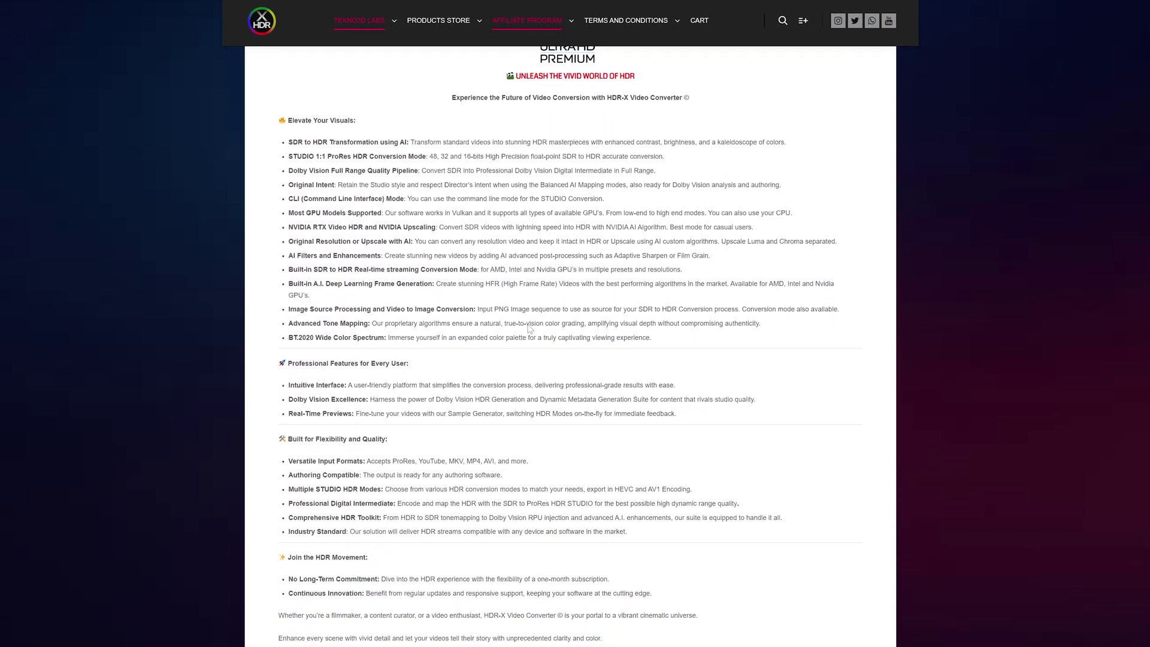
scroll(529, 329, down, 5)
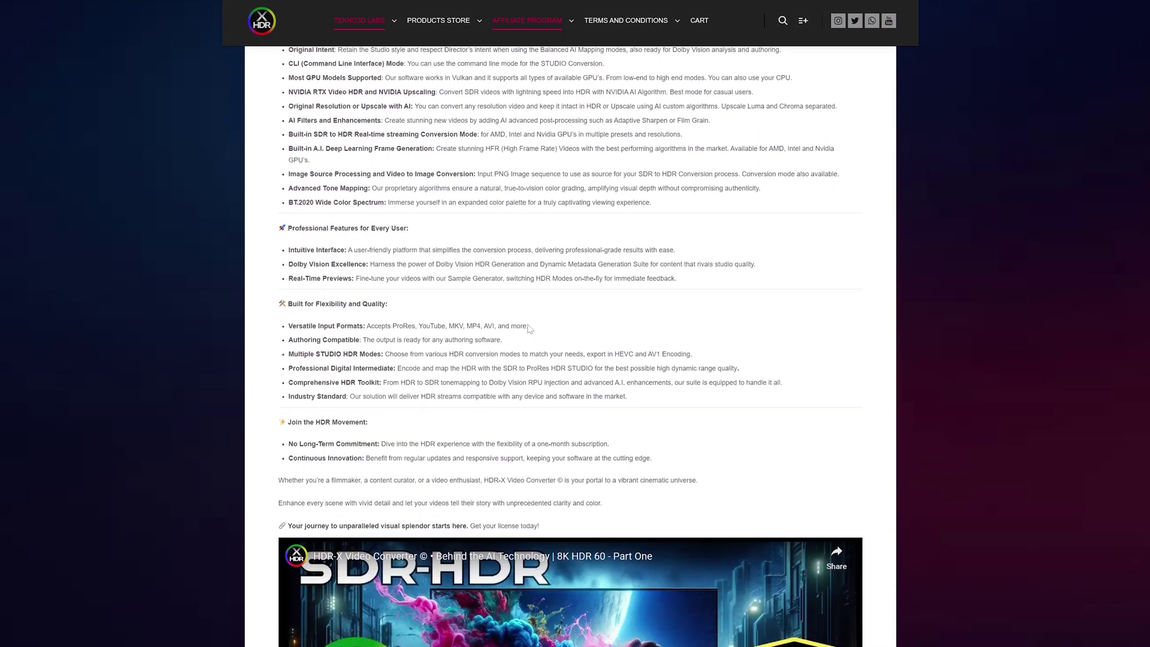
scroll(529, 328, down, 4)
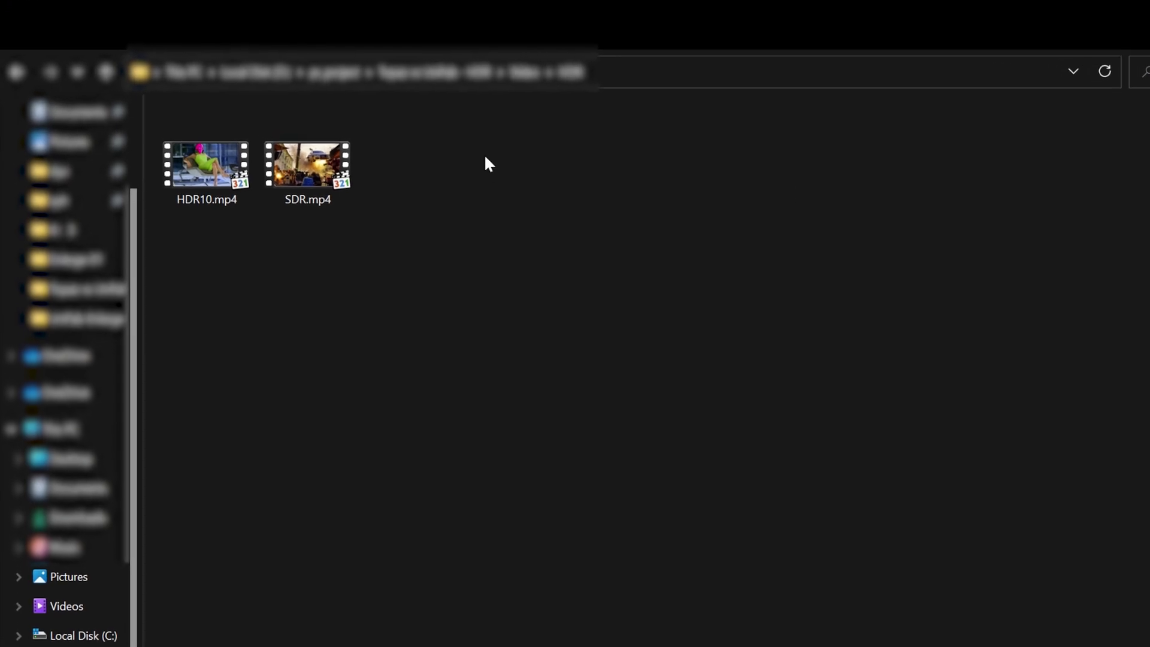
Select both test videos in File Explorer, then single out HDR10.mp4
drag(486, 156, 238, 284)
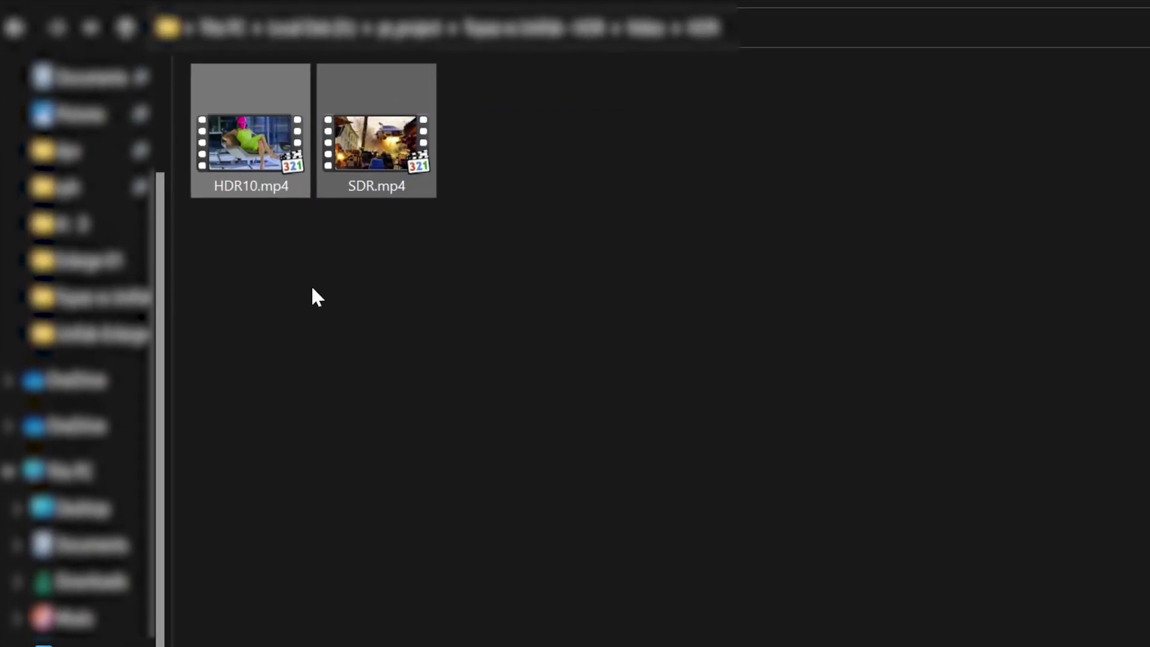
click(312, 288)
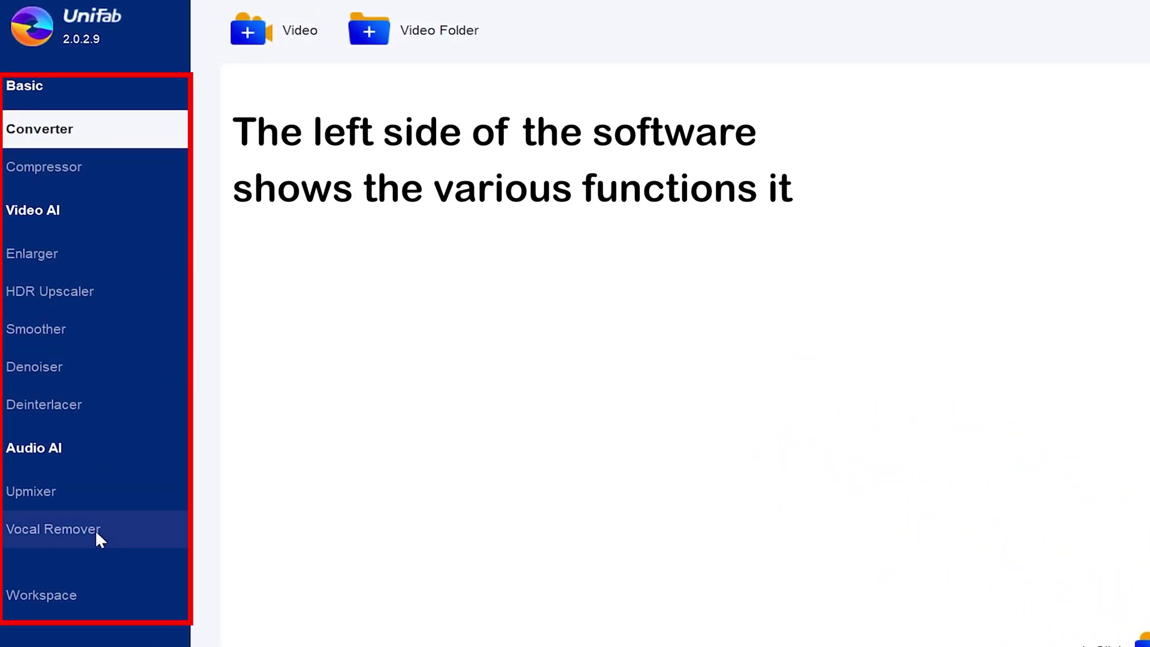
Switch to HDR Upscaler and import SDR Test.mp4, a 1920x1080 410.02 MB SDR video
click(122, 294)
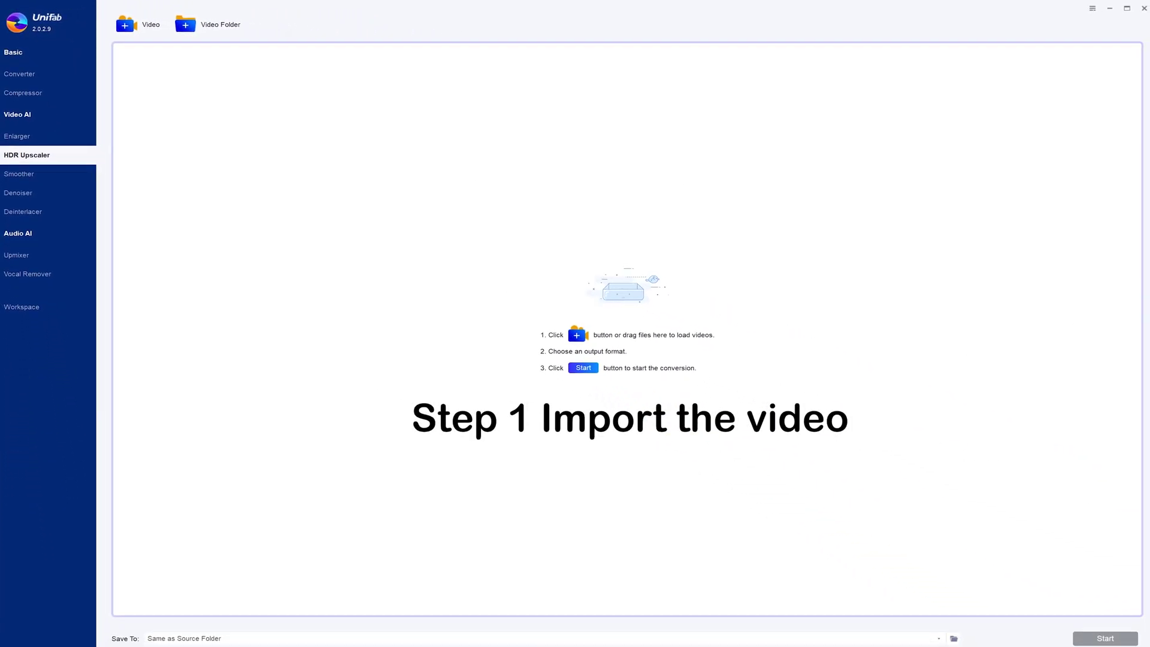
drag(1055, 313, 647, 311)
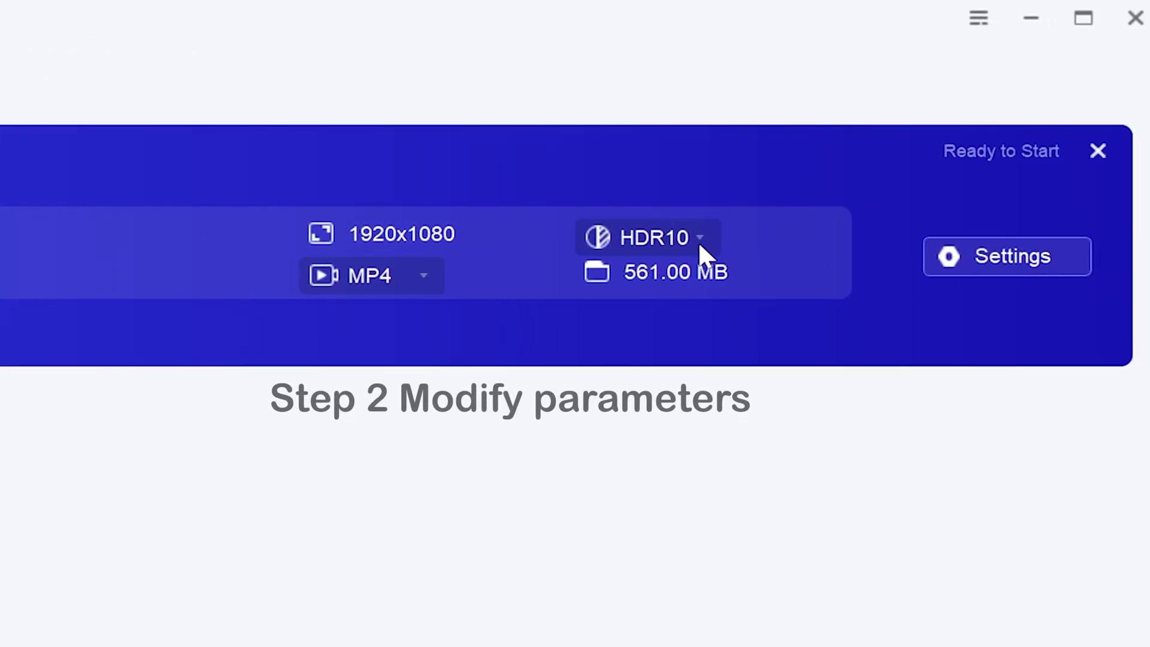
Keep HDR10 as the output format and MP4 as the container
click(698, 240)
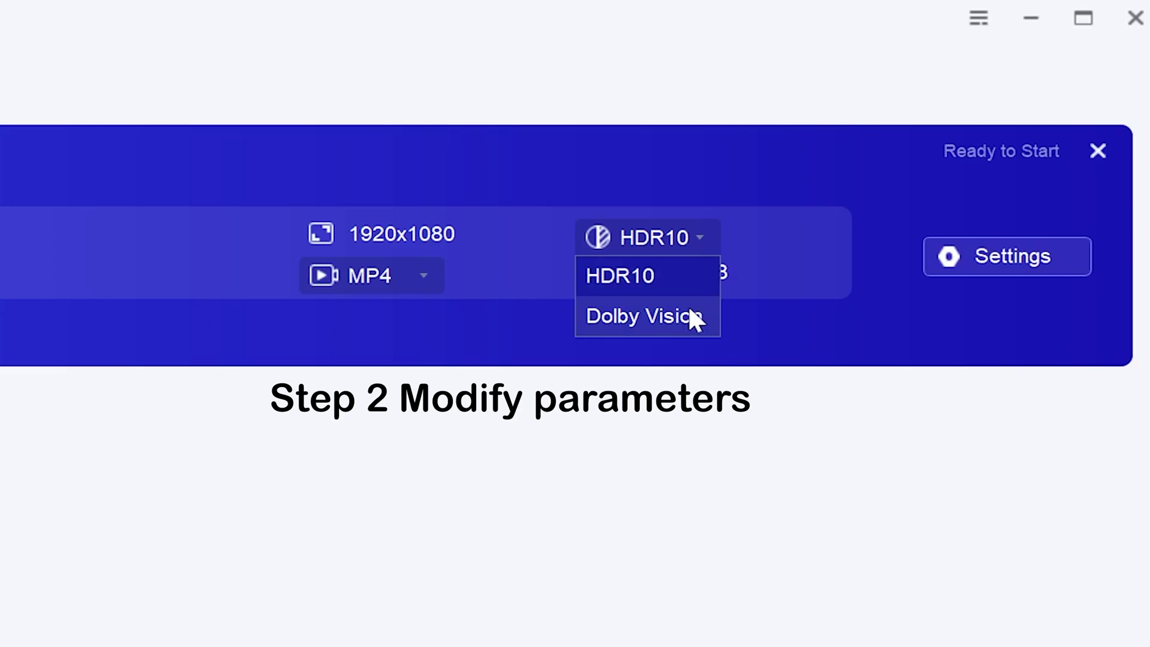
click(683, 279)
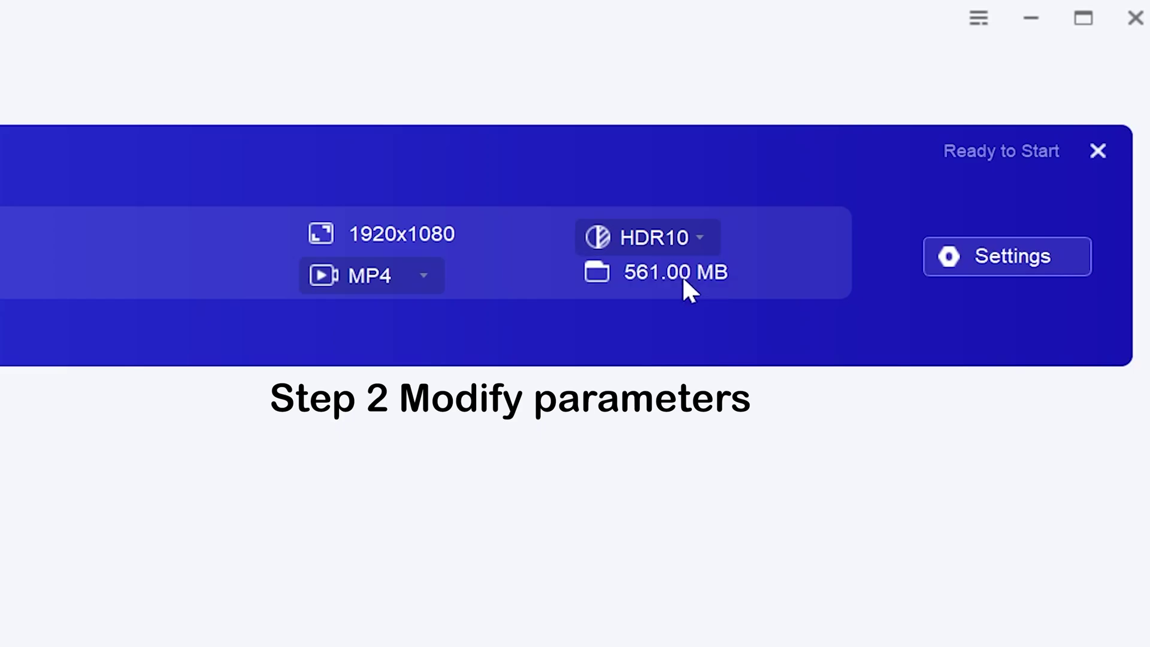
click(424, 277)
click(386, 313)
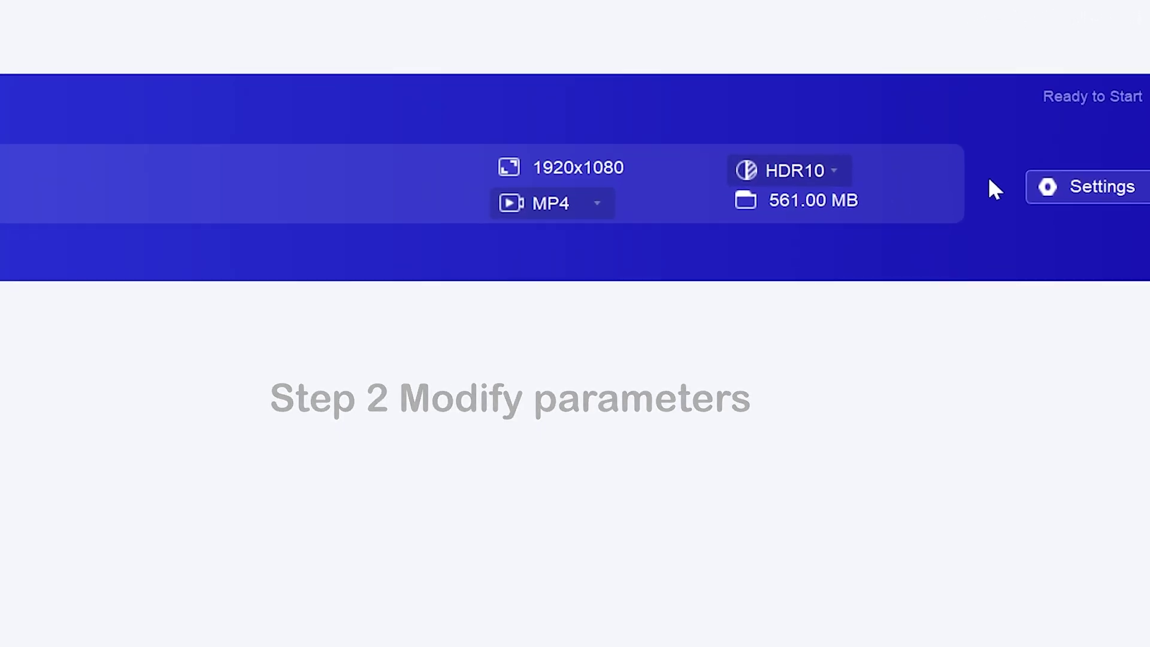
In Settings, raise Bits/Pixel to the 0.60 maximum, keeping Fast mode and HDR DCI-P3 color space
click(1007, 257)
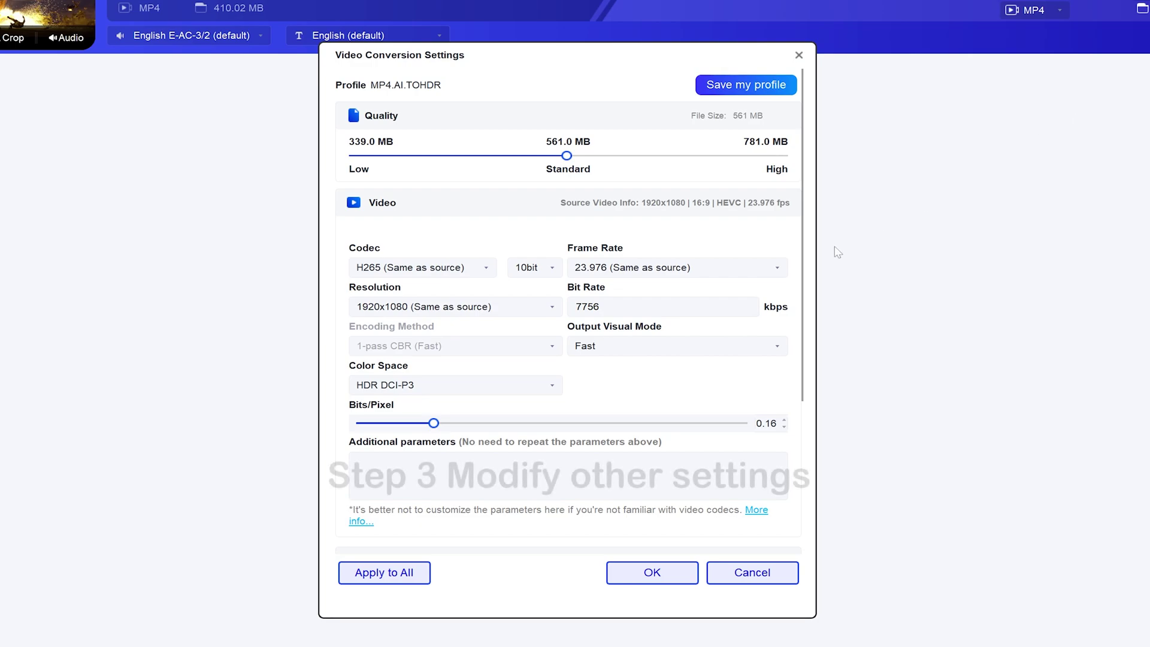
drag(433, 424, 613, 424)
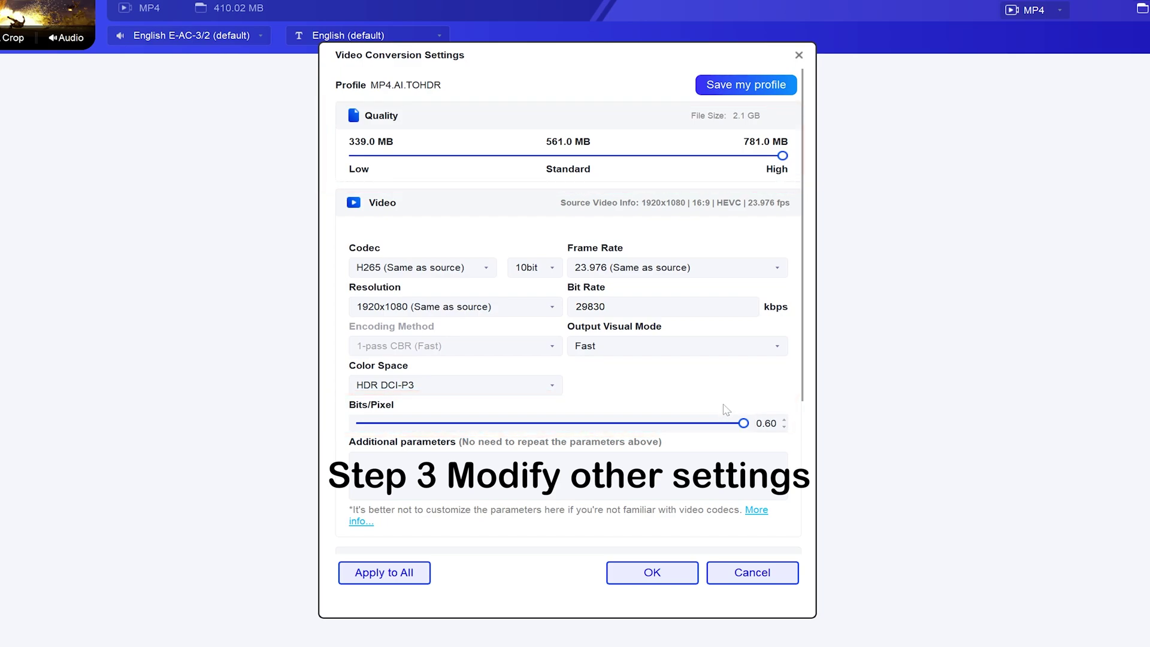
click(777, 347)
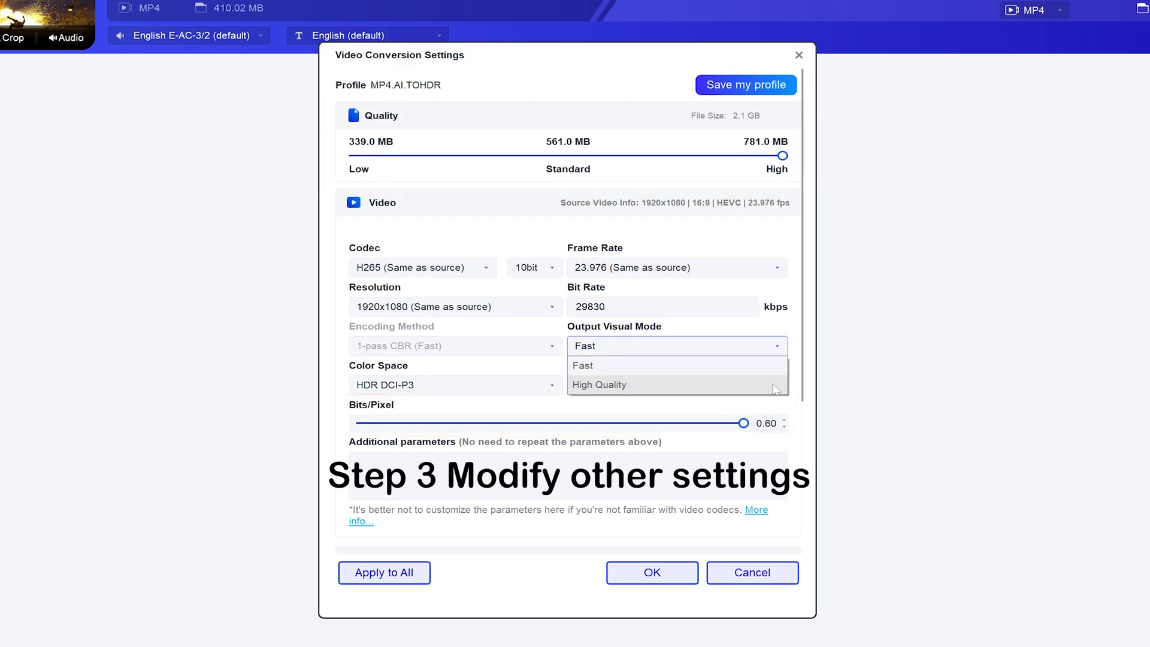
click(772, 372)
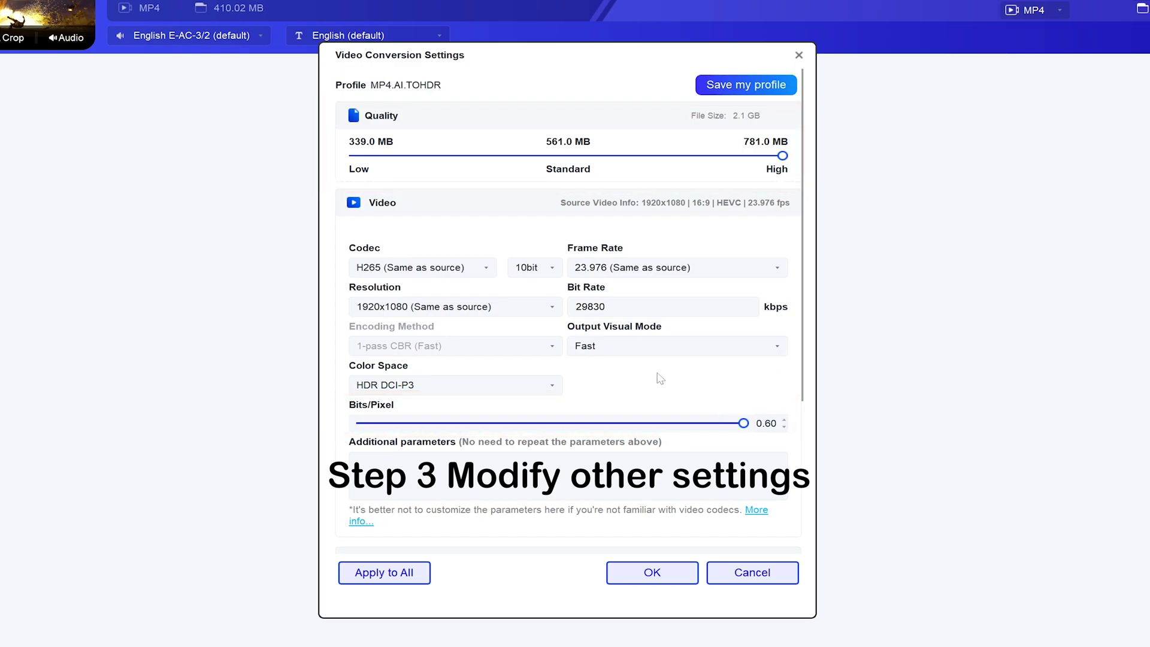
click(557, 390)
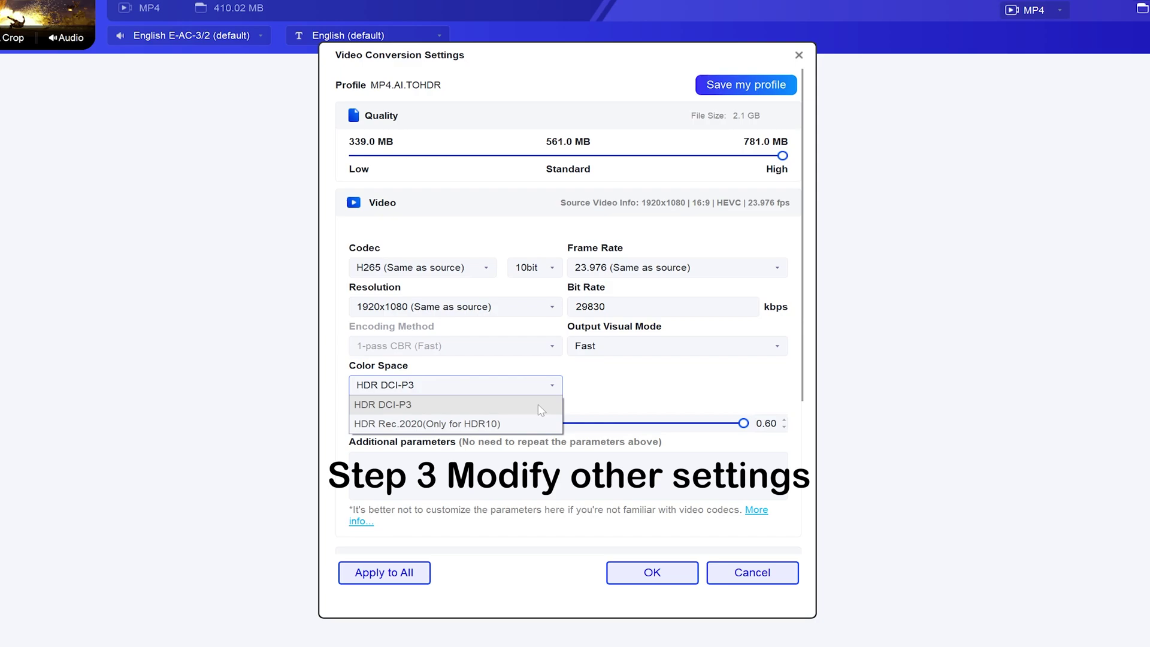
click(541, 410)
scroll(741, 380, down, 3)
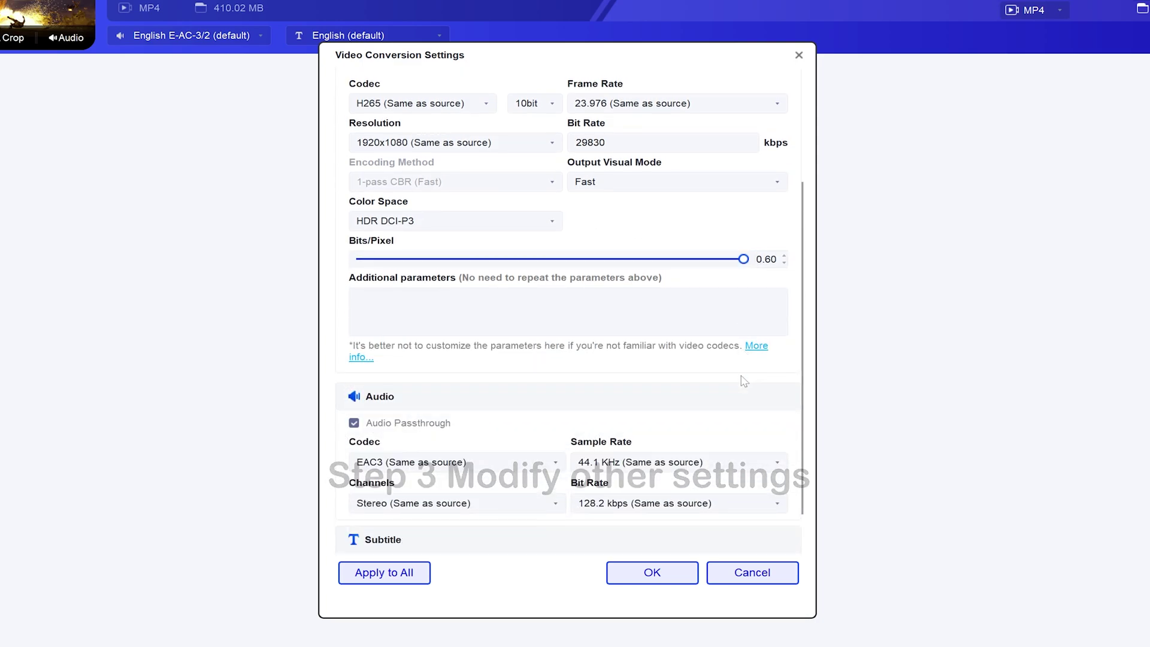
click(659, 571)
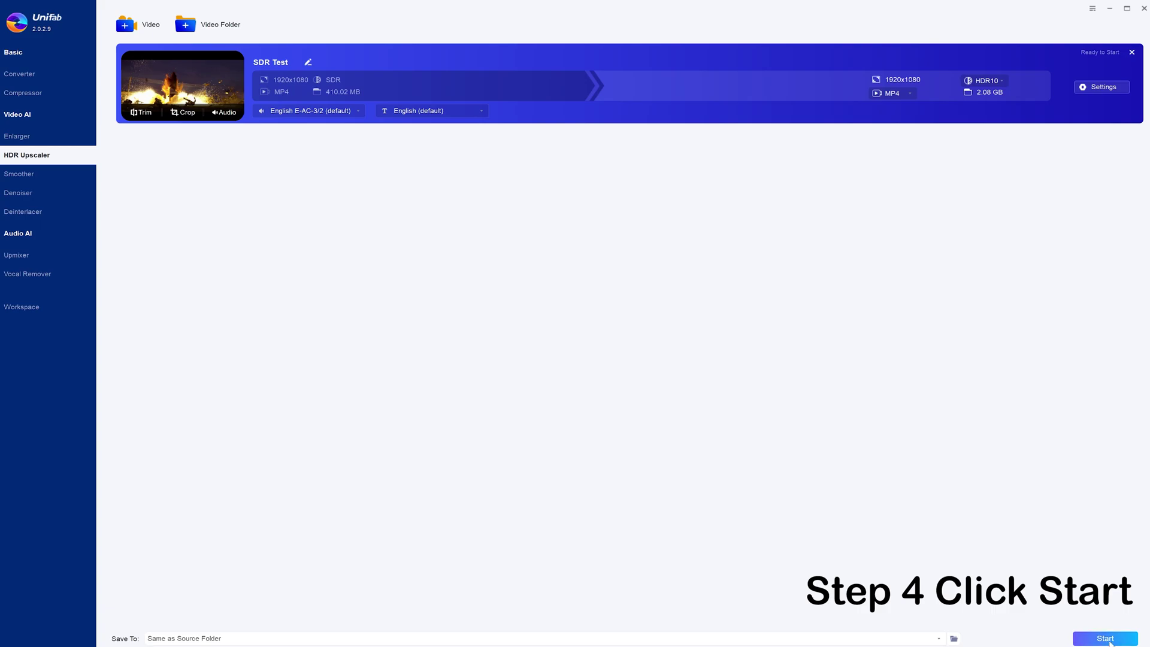
Start converting SDR Test into a 1920x1080 HDR10 MP4
click(1105, 639)
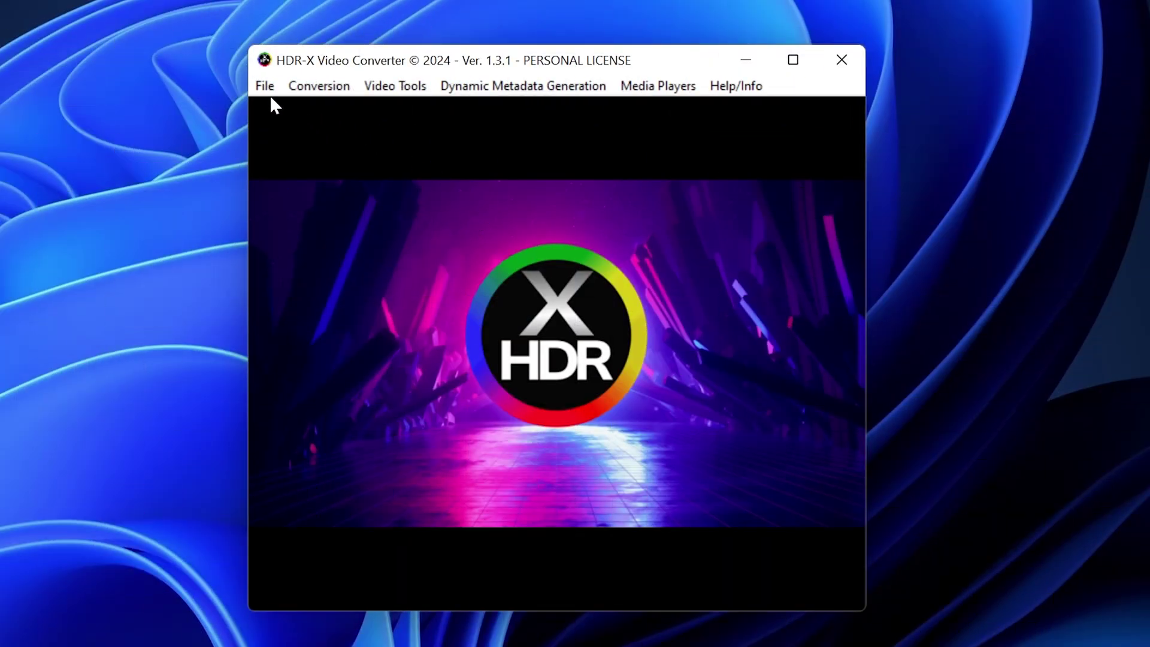
Choose 'SDR to ProRes HDR STUDIO Conversion - CPU/GPU Encoding' from the Conversion menu
click(264, 90)
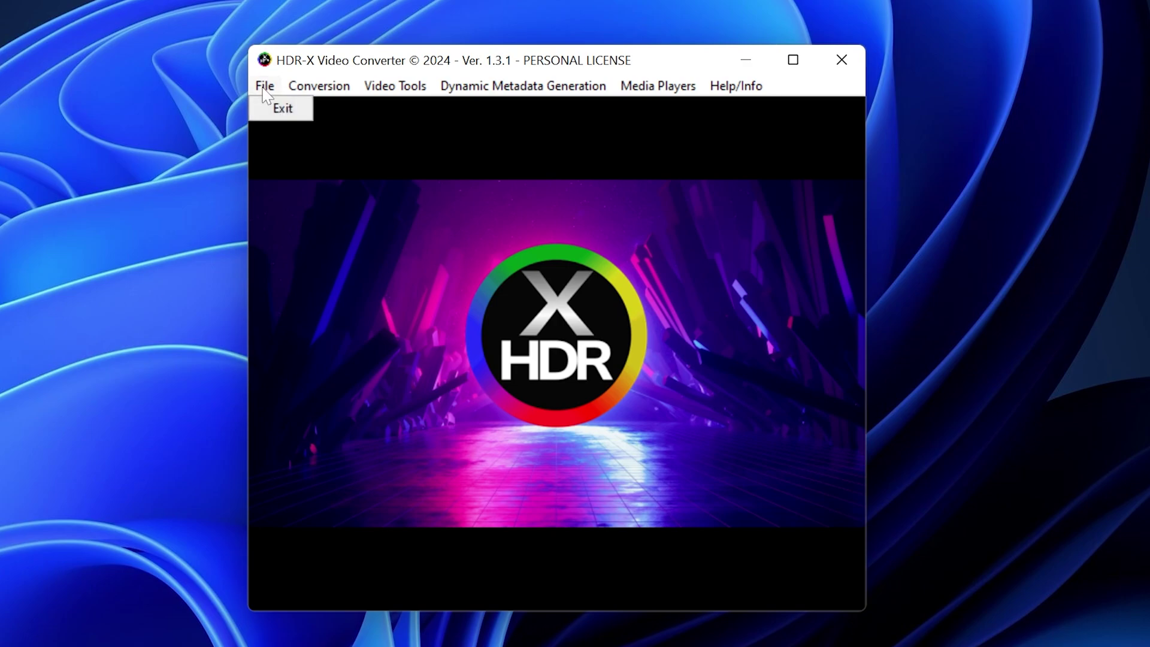
mouse_move(311, 88)
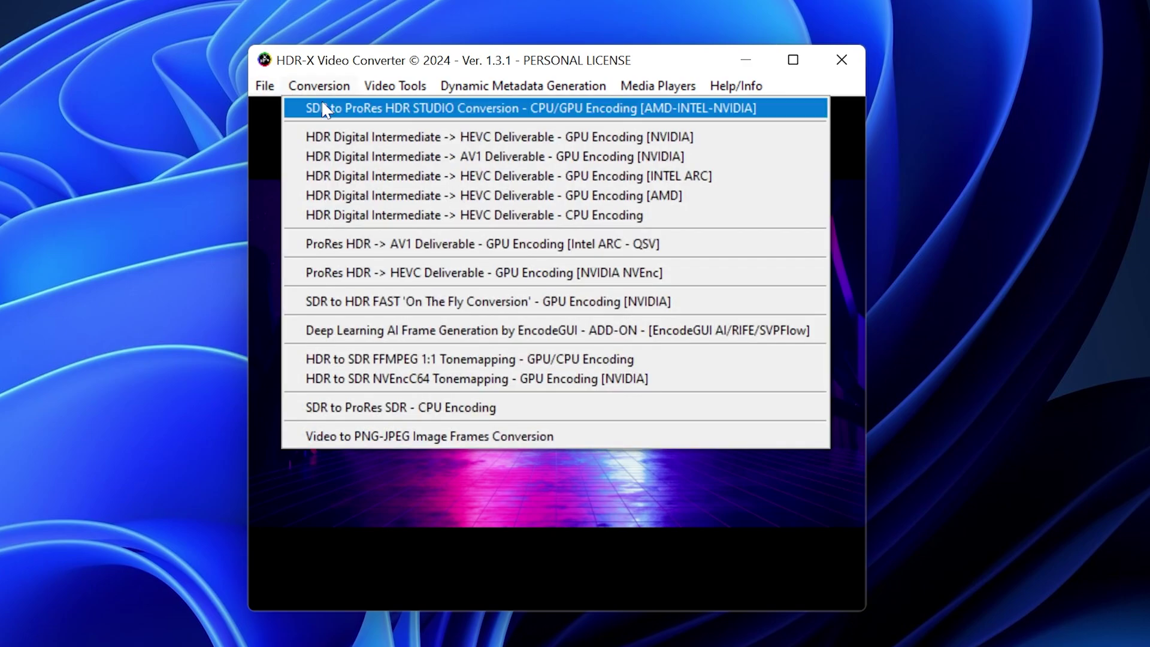
click(326, 109)
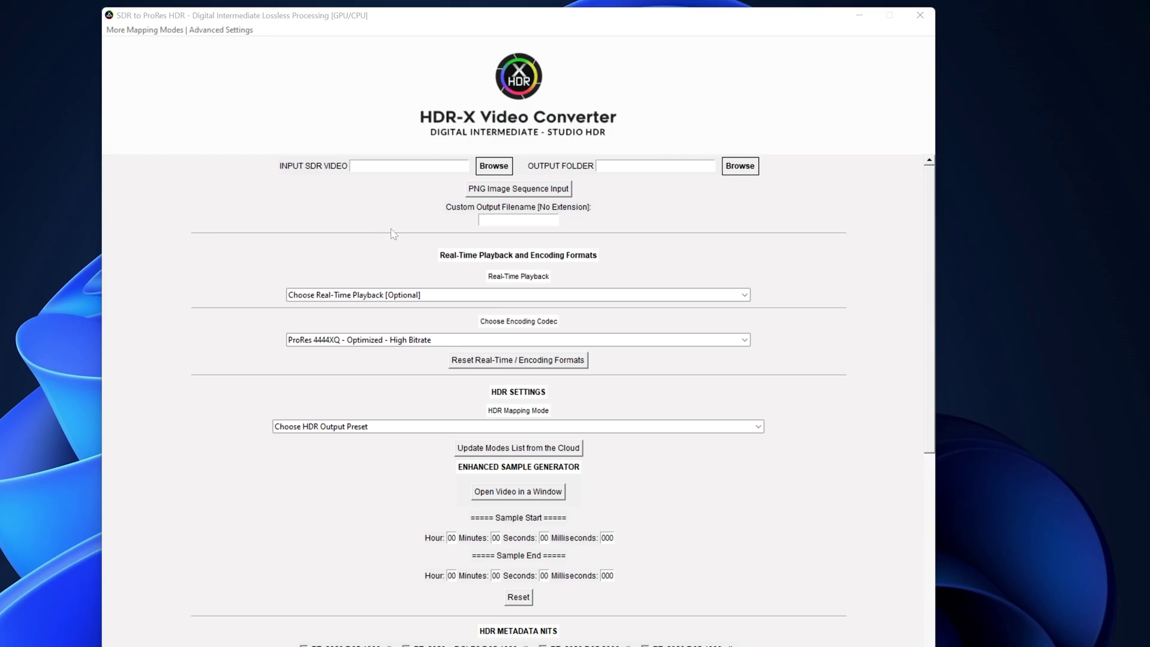
Set SDR Test.mp4 as the input SDR video
click(504, 172)
click(546, 339)
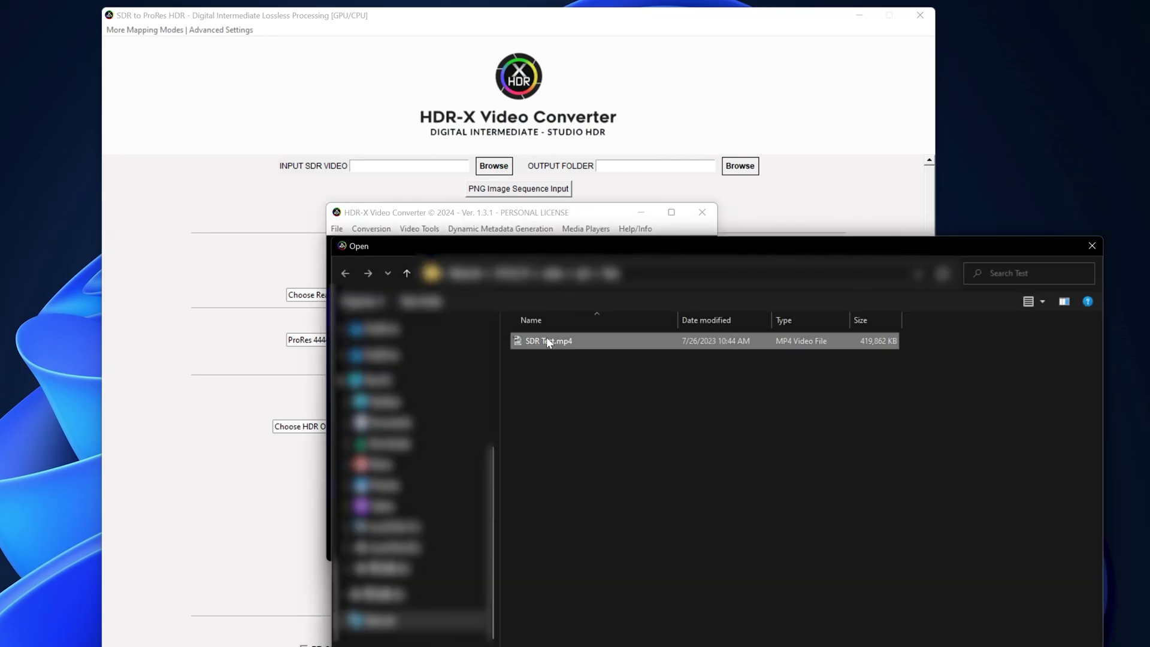
click(982, 643)
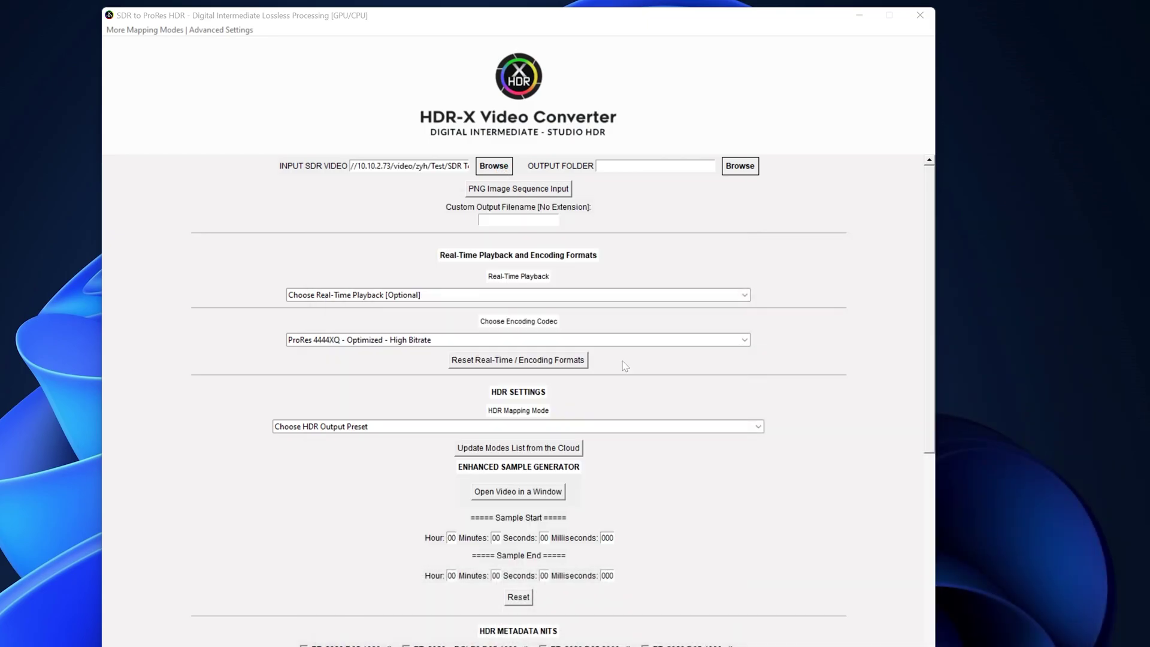
Set the Test folder as the output folder, leaving real-time playback at its default
click(742, 168)
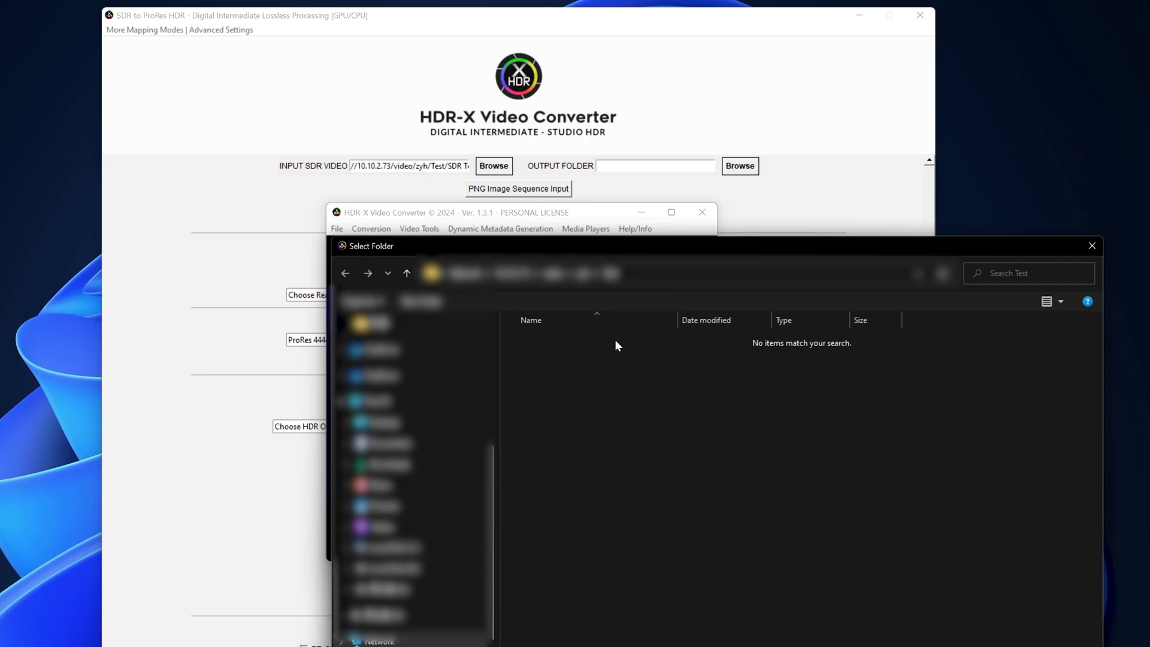
key(Return)
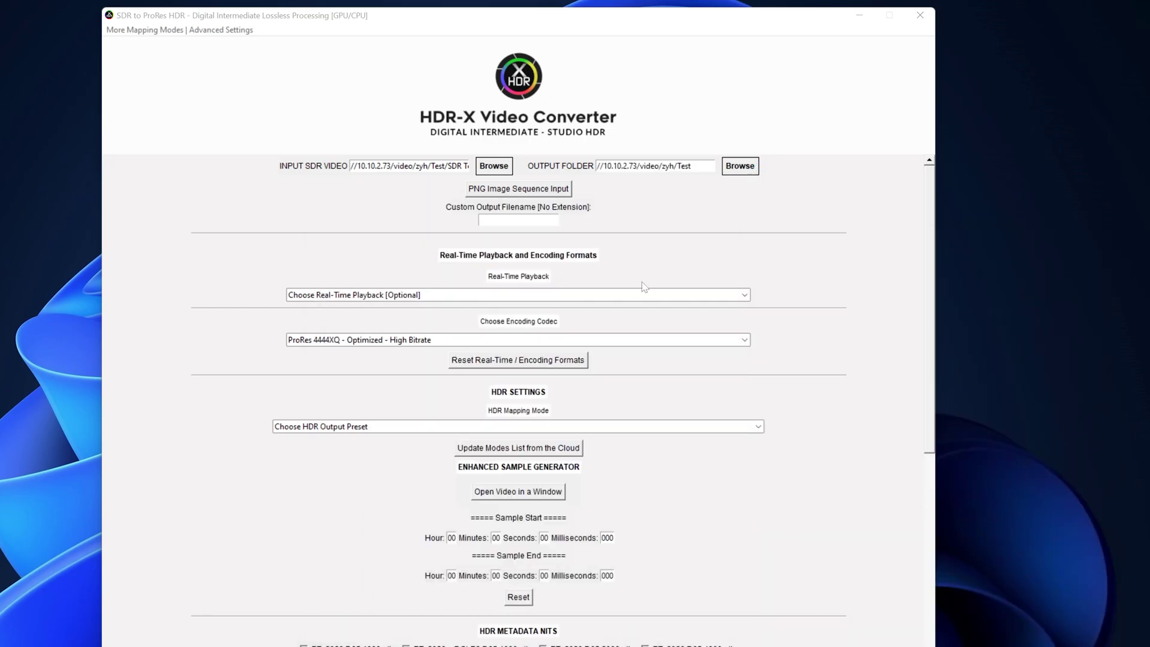
click(498, 296)
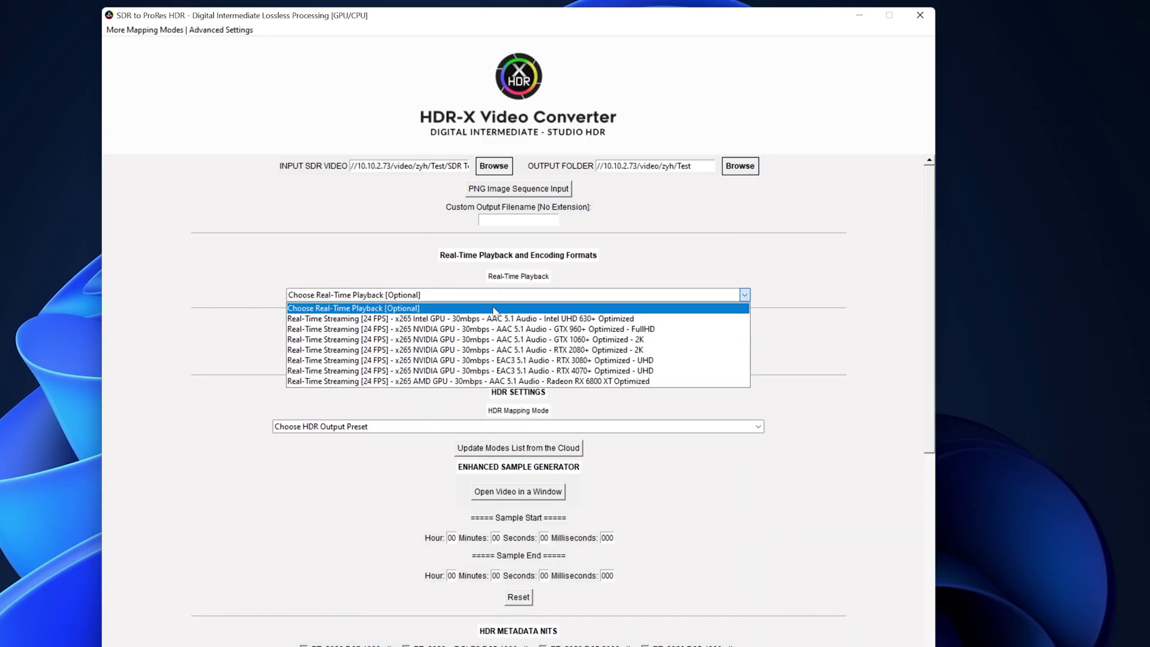
click(494, 309)
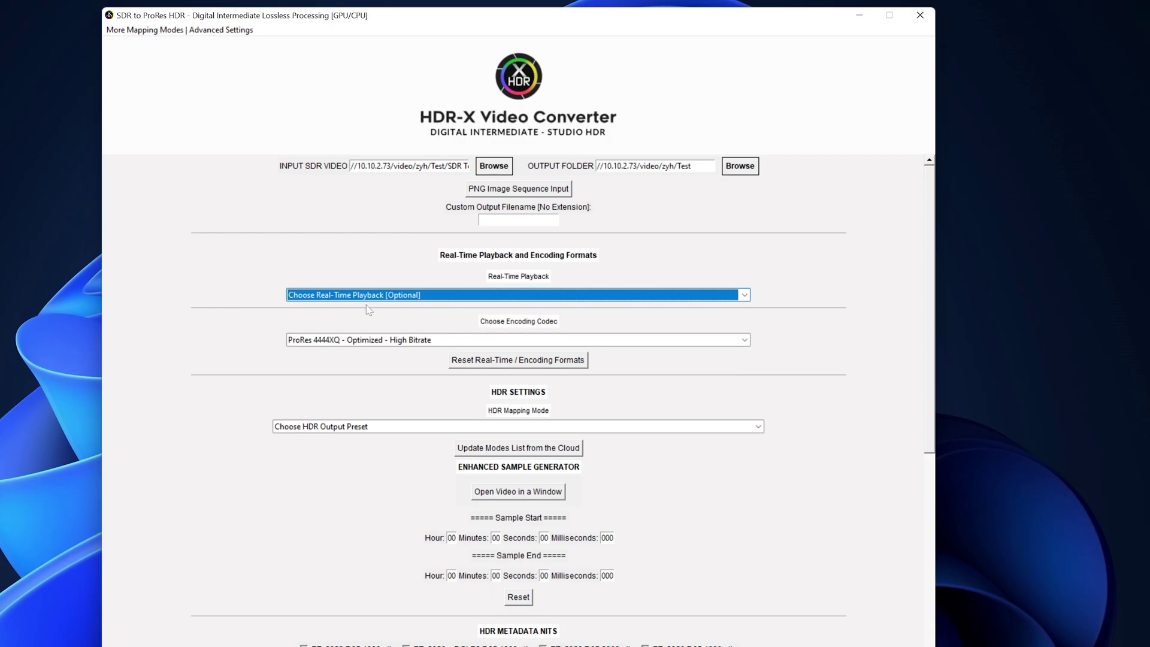
Pick '[Film STUDIO] BT. 2020 1000 nits - Dolby Vision Balanced' from the HDR Mapping Mode list
click(429, 427)
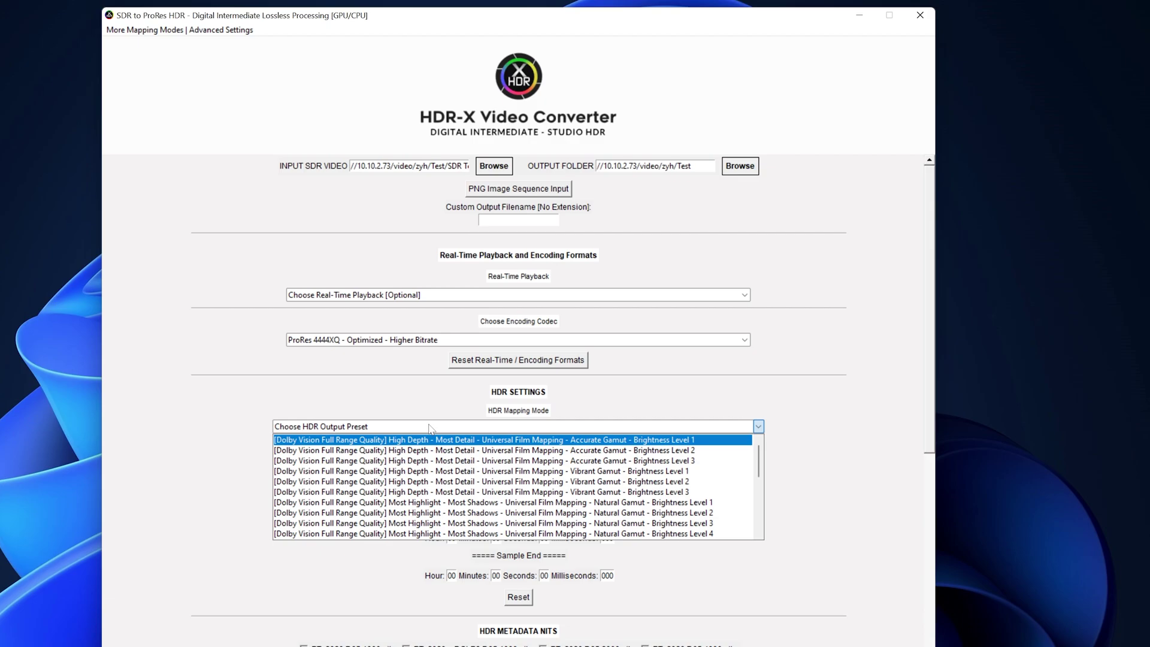
scroll(539, 488, down, 5)
scroll(544, 494, down, 1)
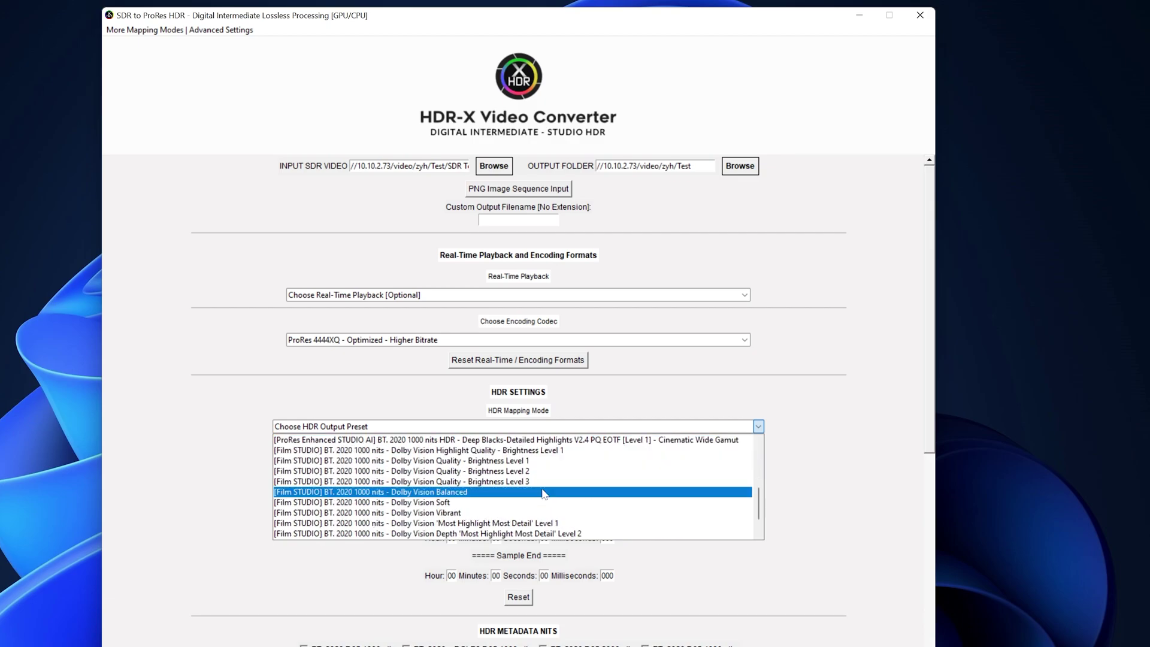
click(469, 492)
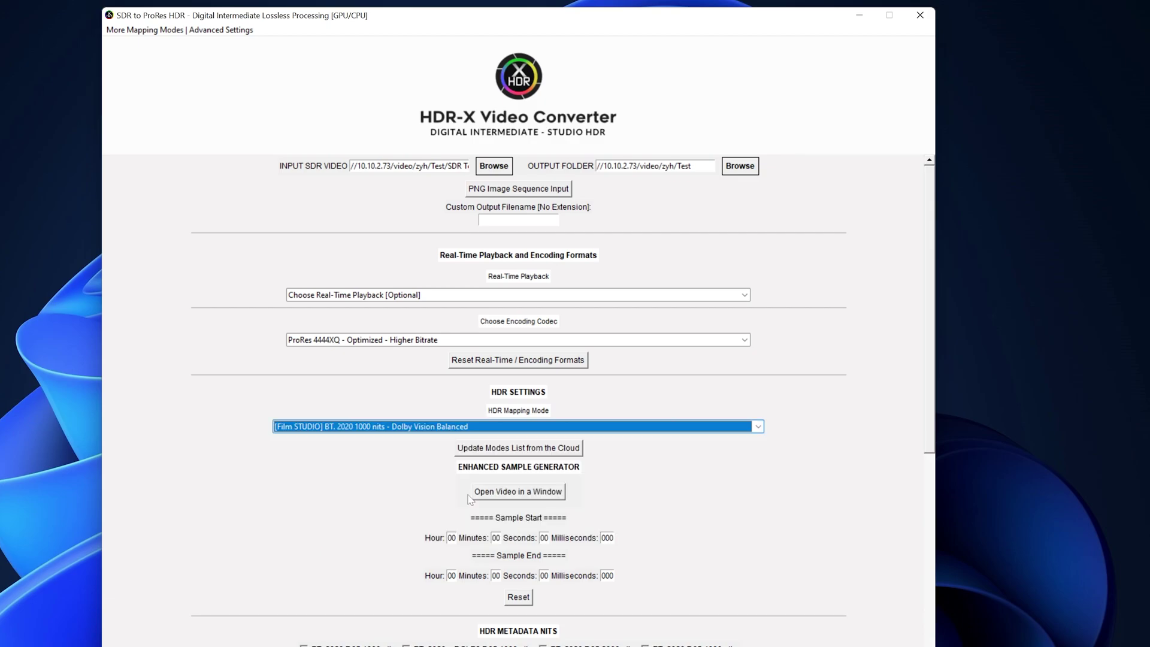
drag(932, 427, 957, 576)
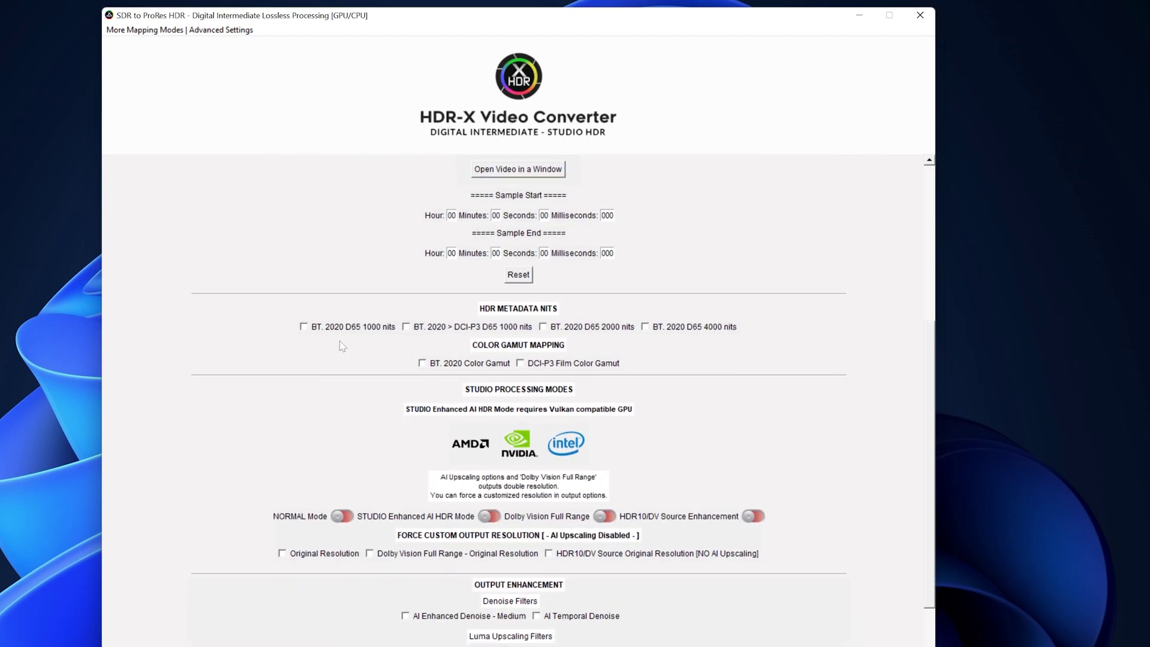
Enable BT. 2020 D65 1000 nits metadata and MOV output, run the conversion, then browse the comparison frames
click(304, 327)
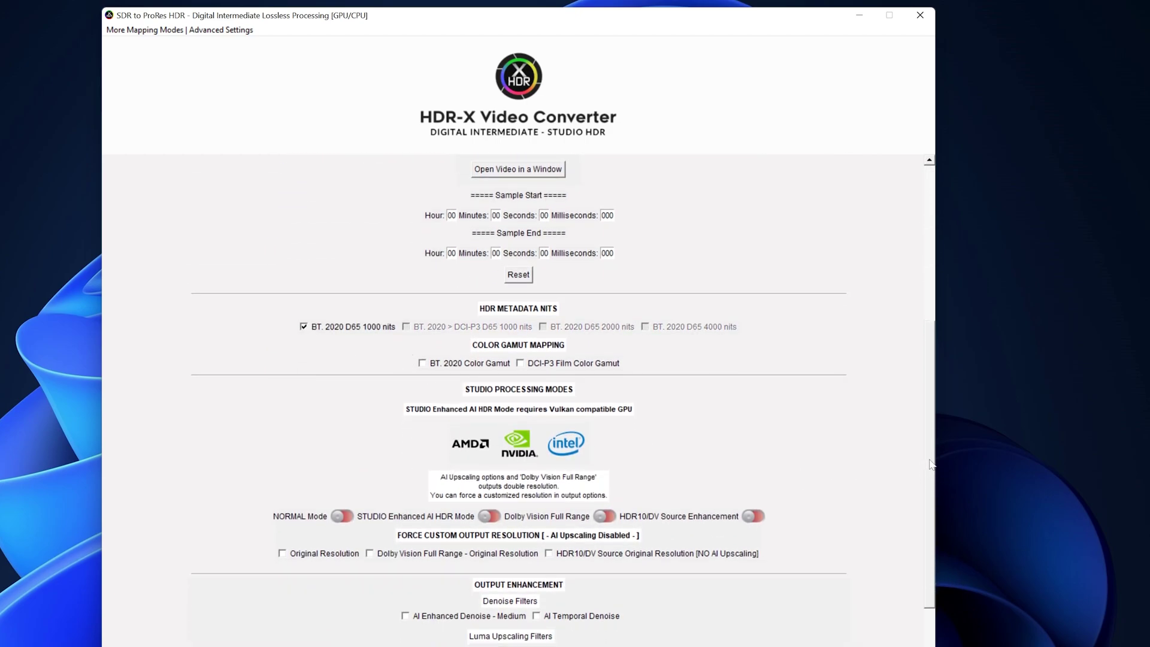
drag(932, 464, 947, 569)
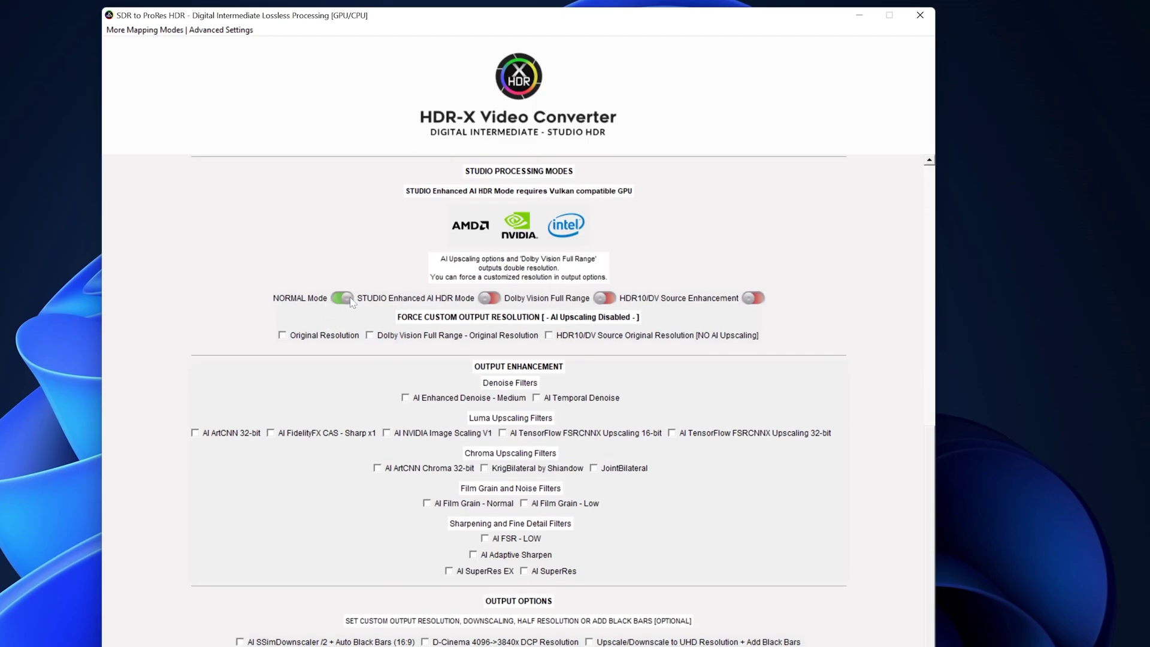
scroll(929, 575, up, 5)
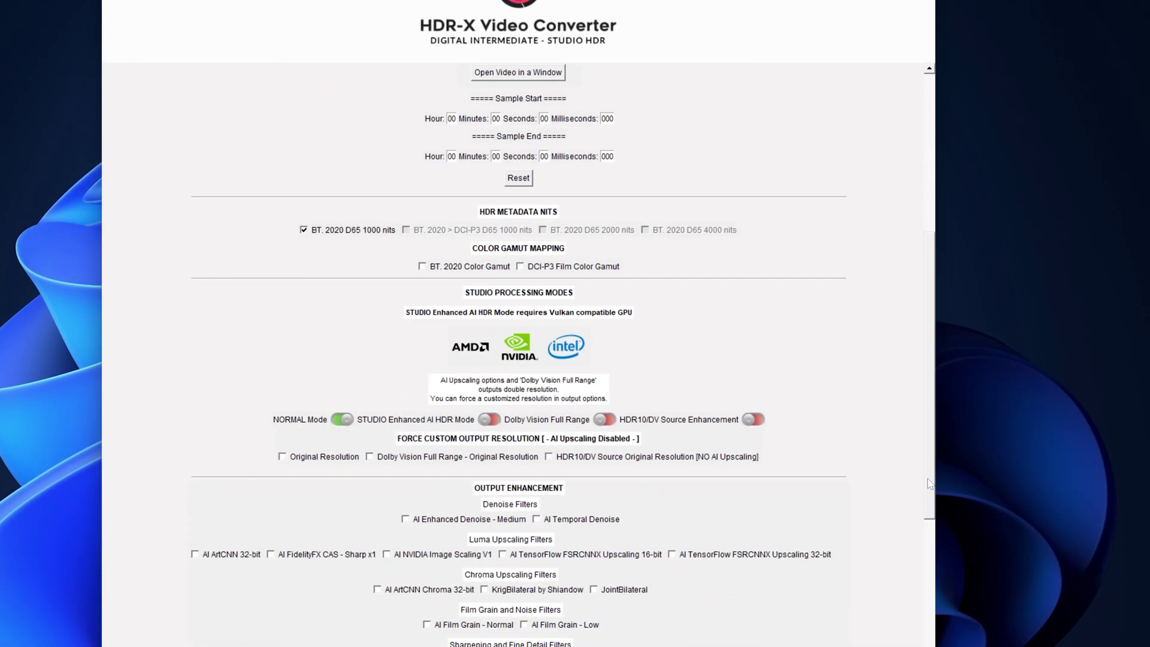
scroll(386, 403, down, 5)
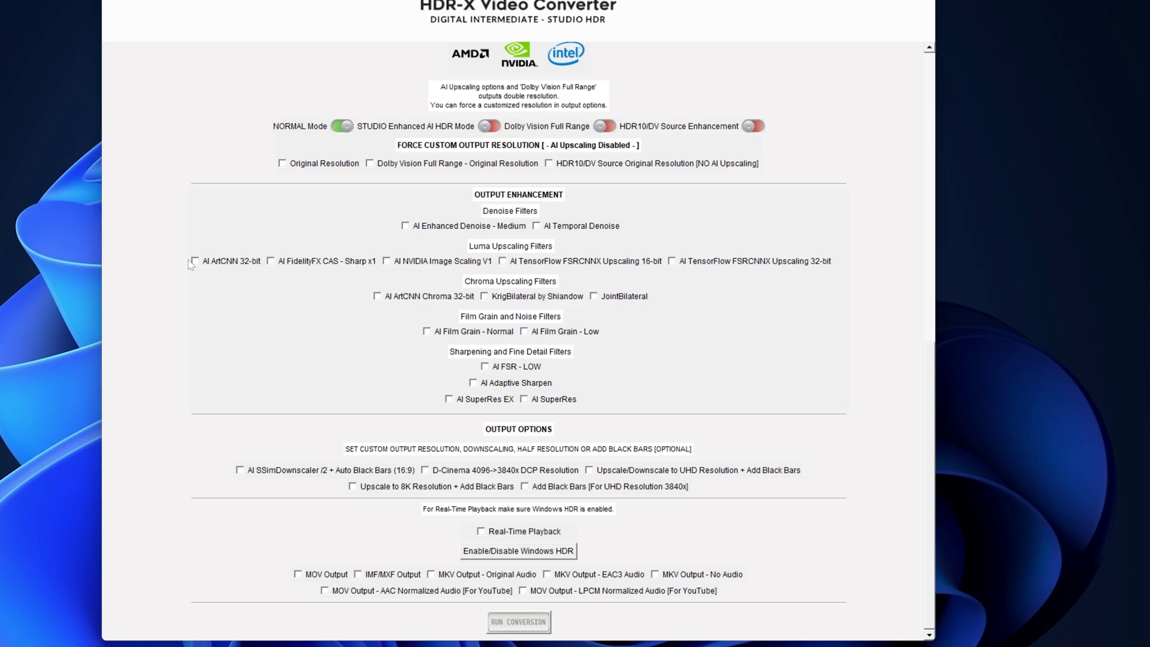
click(308, 575)
click(519, 622)
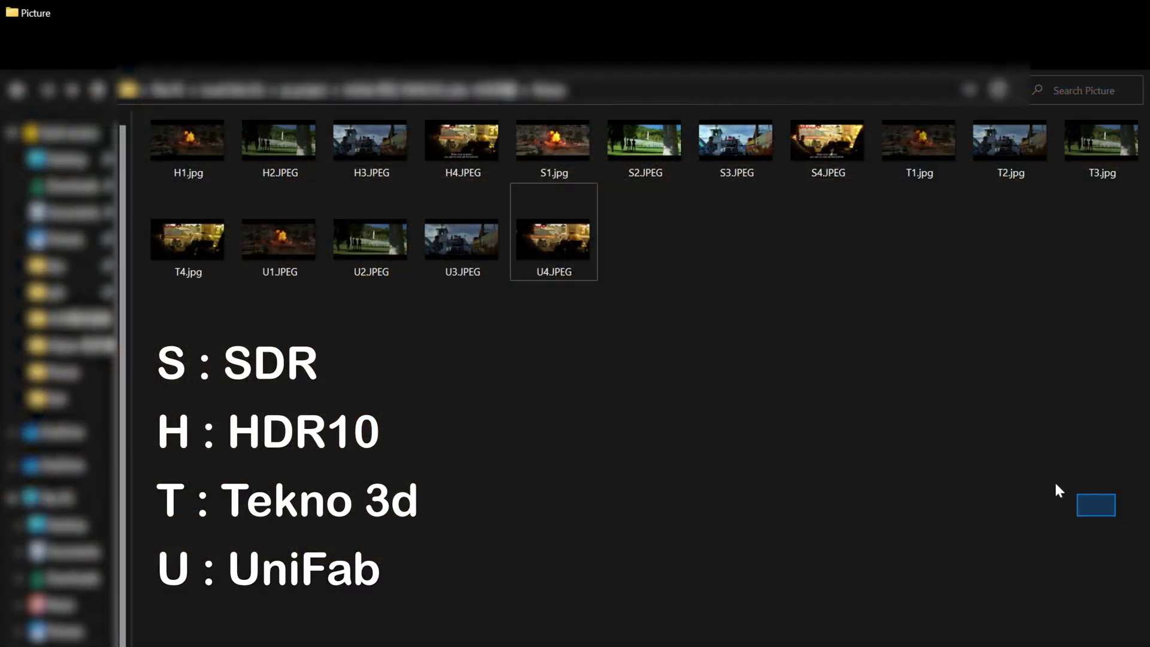
drag(1056, 484, 179, 98)
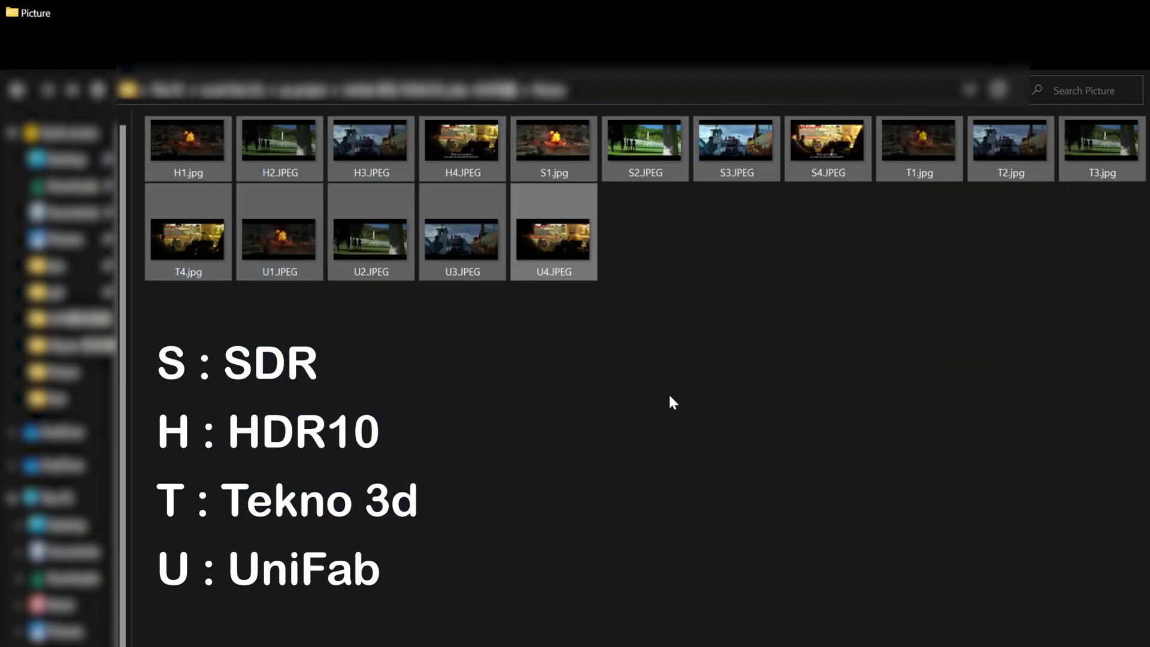
click(810, 457)
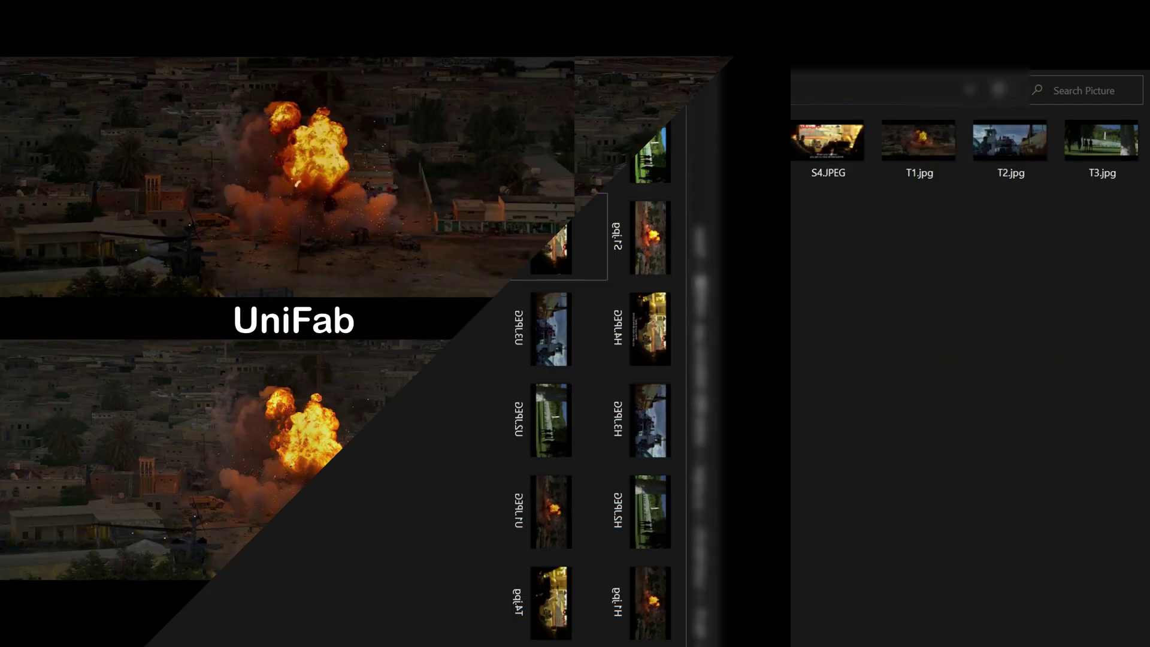